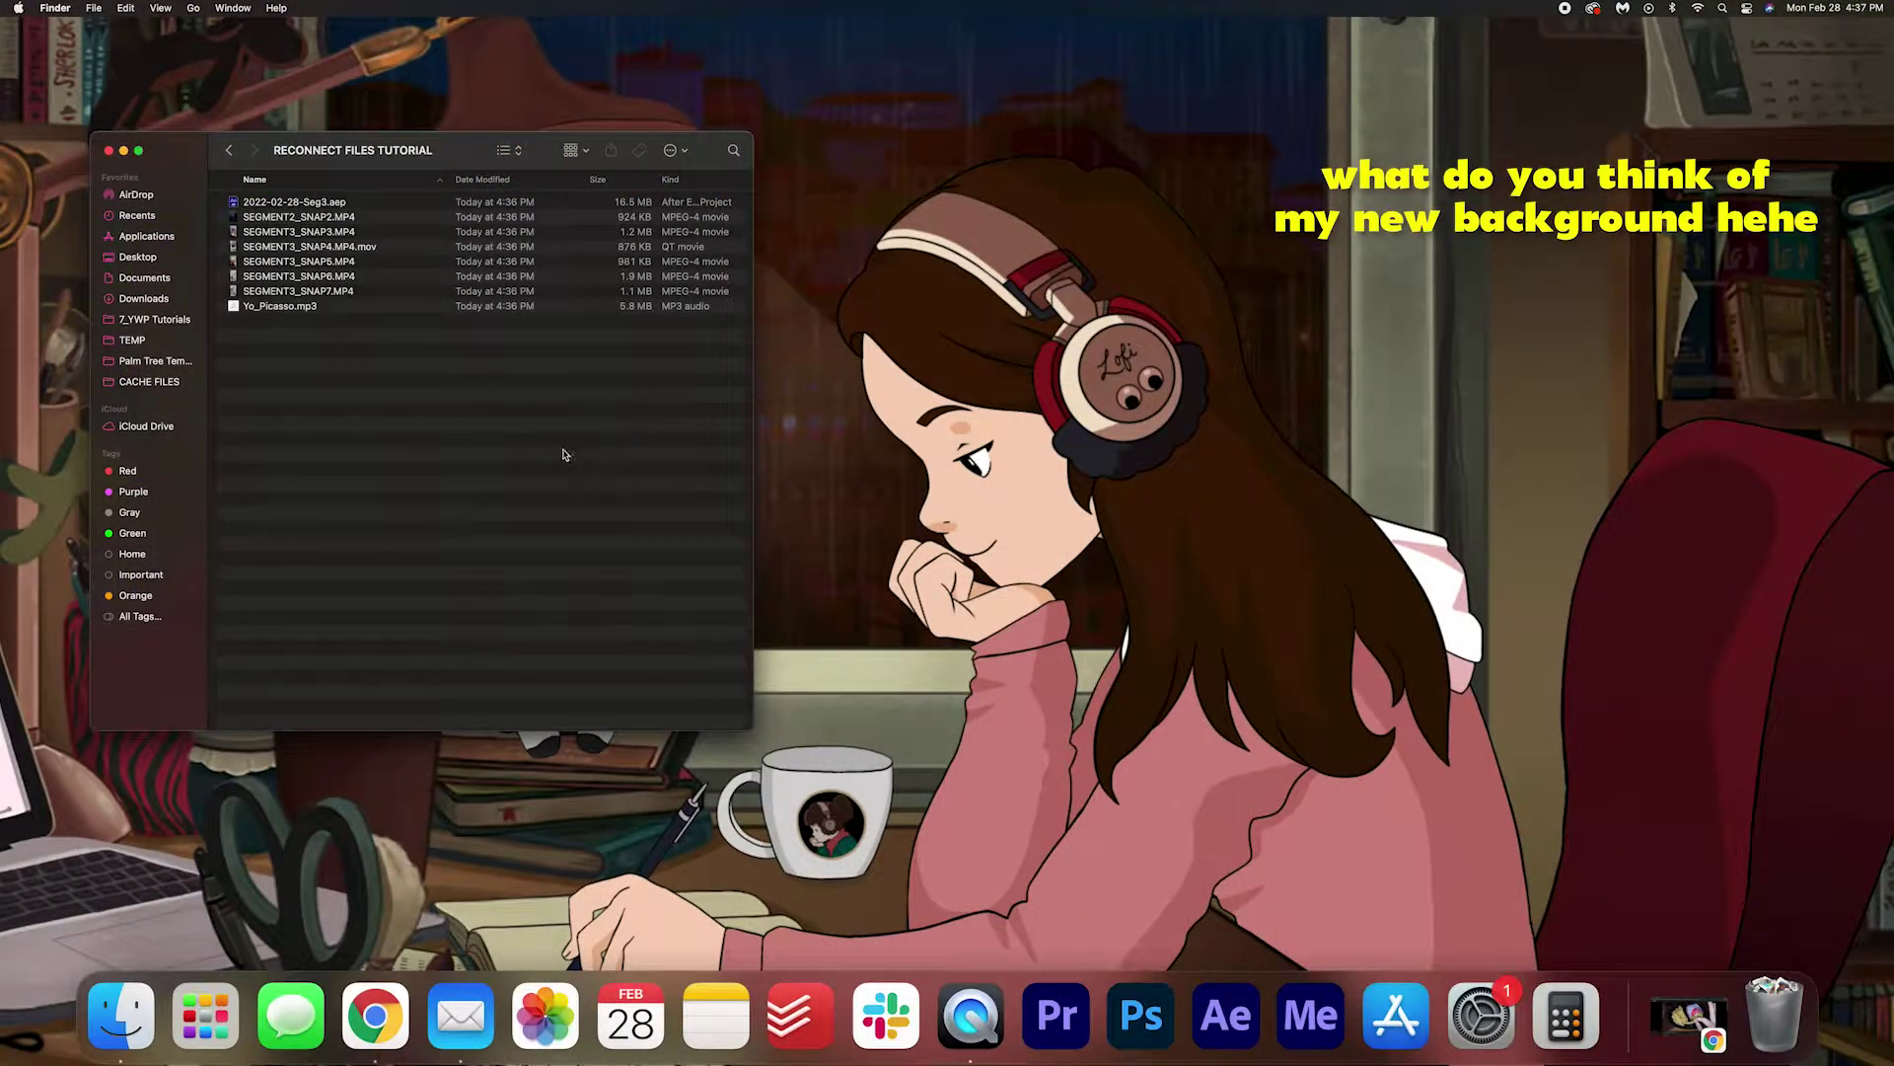
# Open the Seg3 project and dismiss the warning about 9 missing files.
pyautogui.click(340, 204)
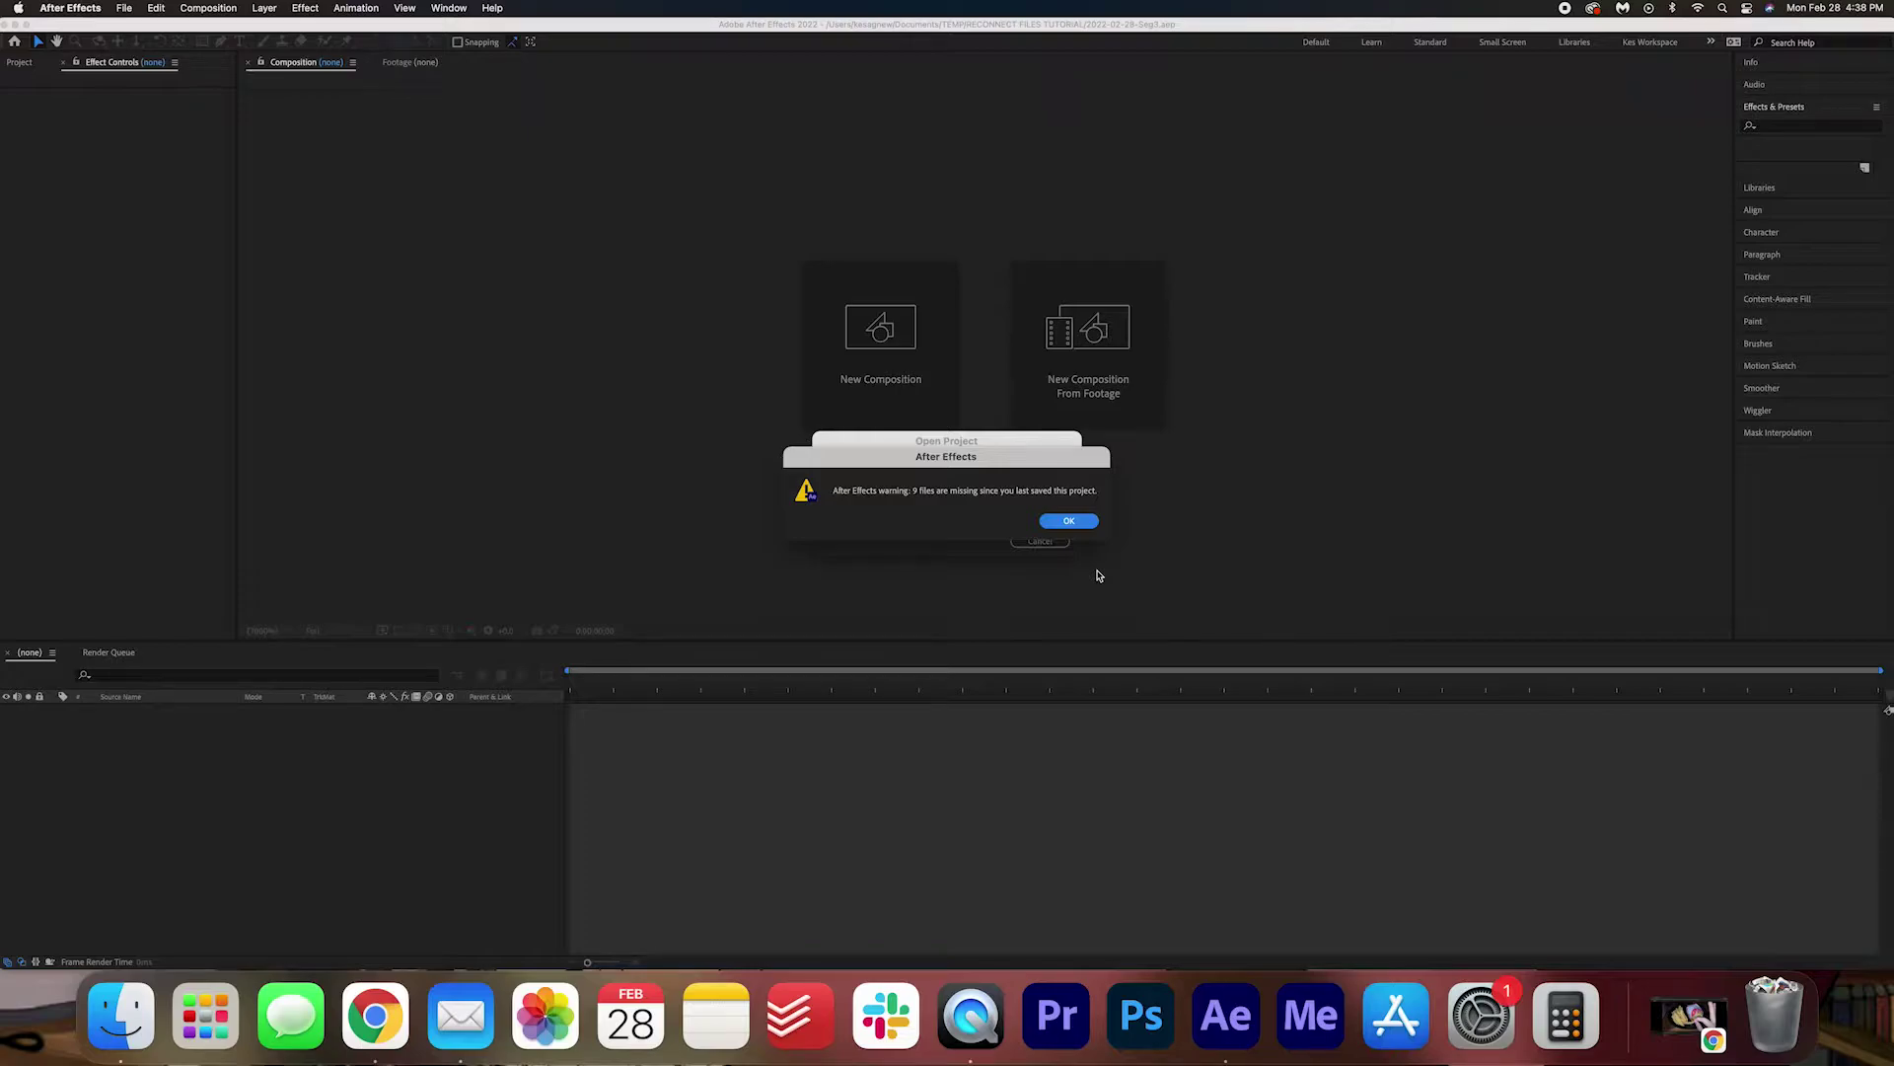
pyautogui.click(1069, 522)
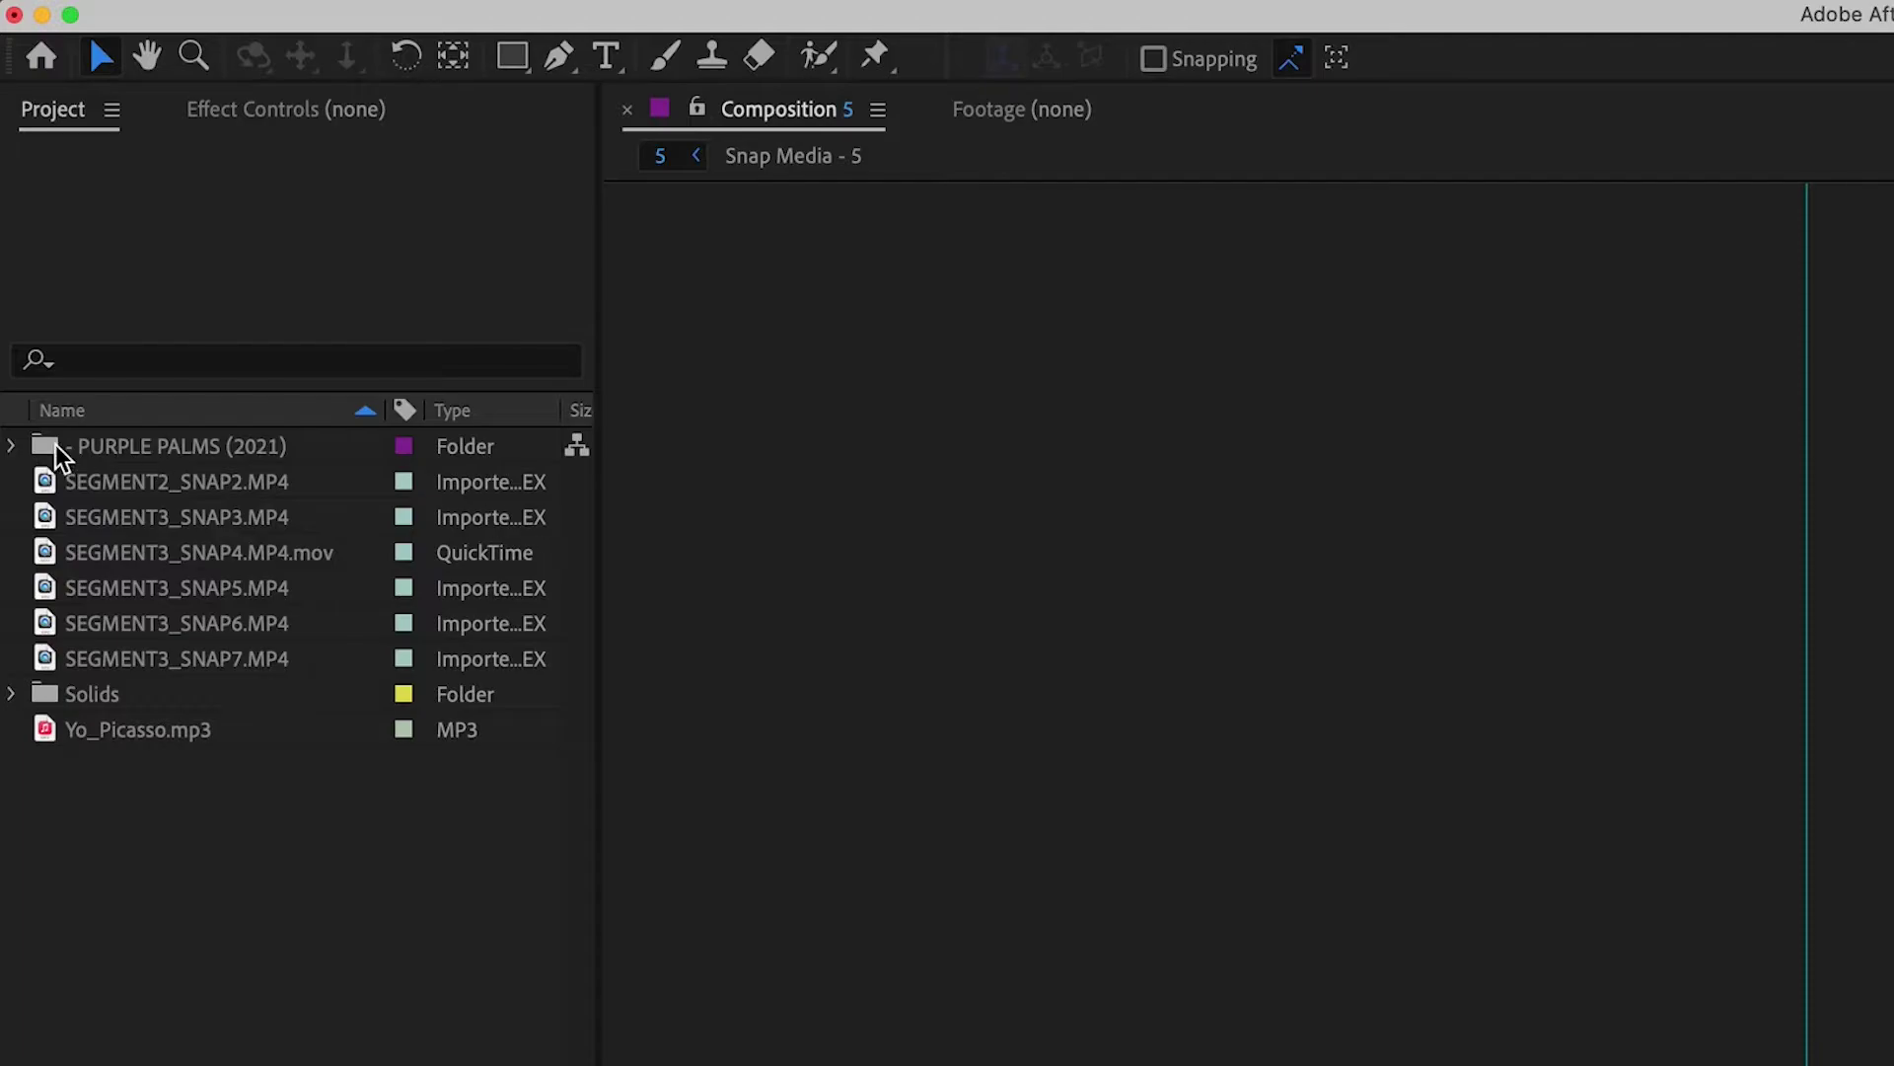
# Drill into PURPLE PALMS (2021) > 01_BUILDER ELEMENTS > Background and select Background Palm.
pyautogui.click(12, 448)
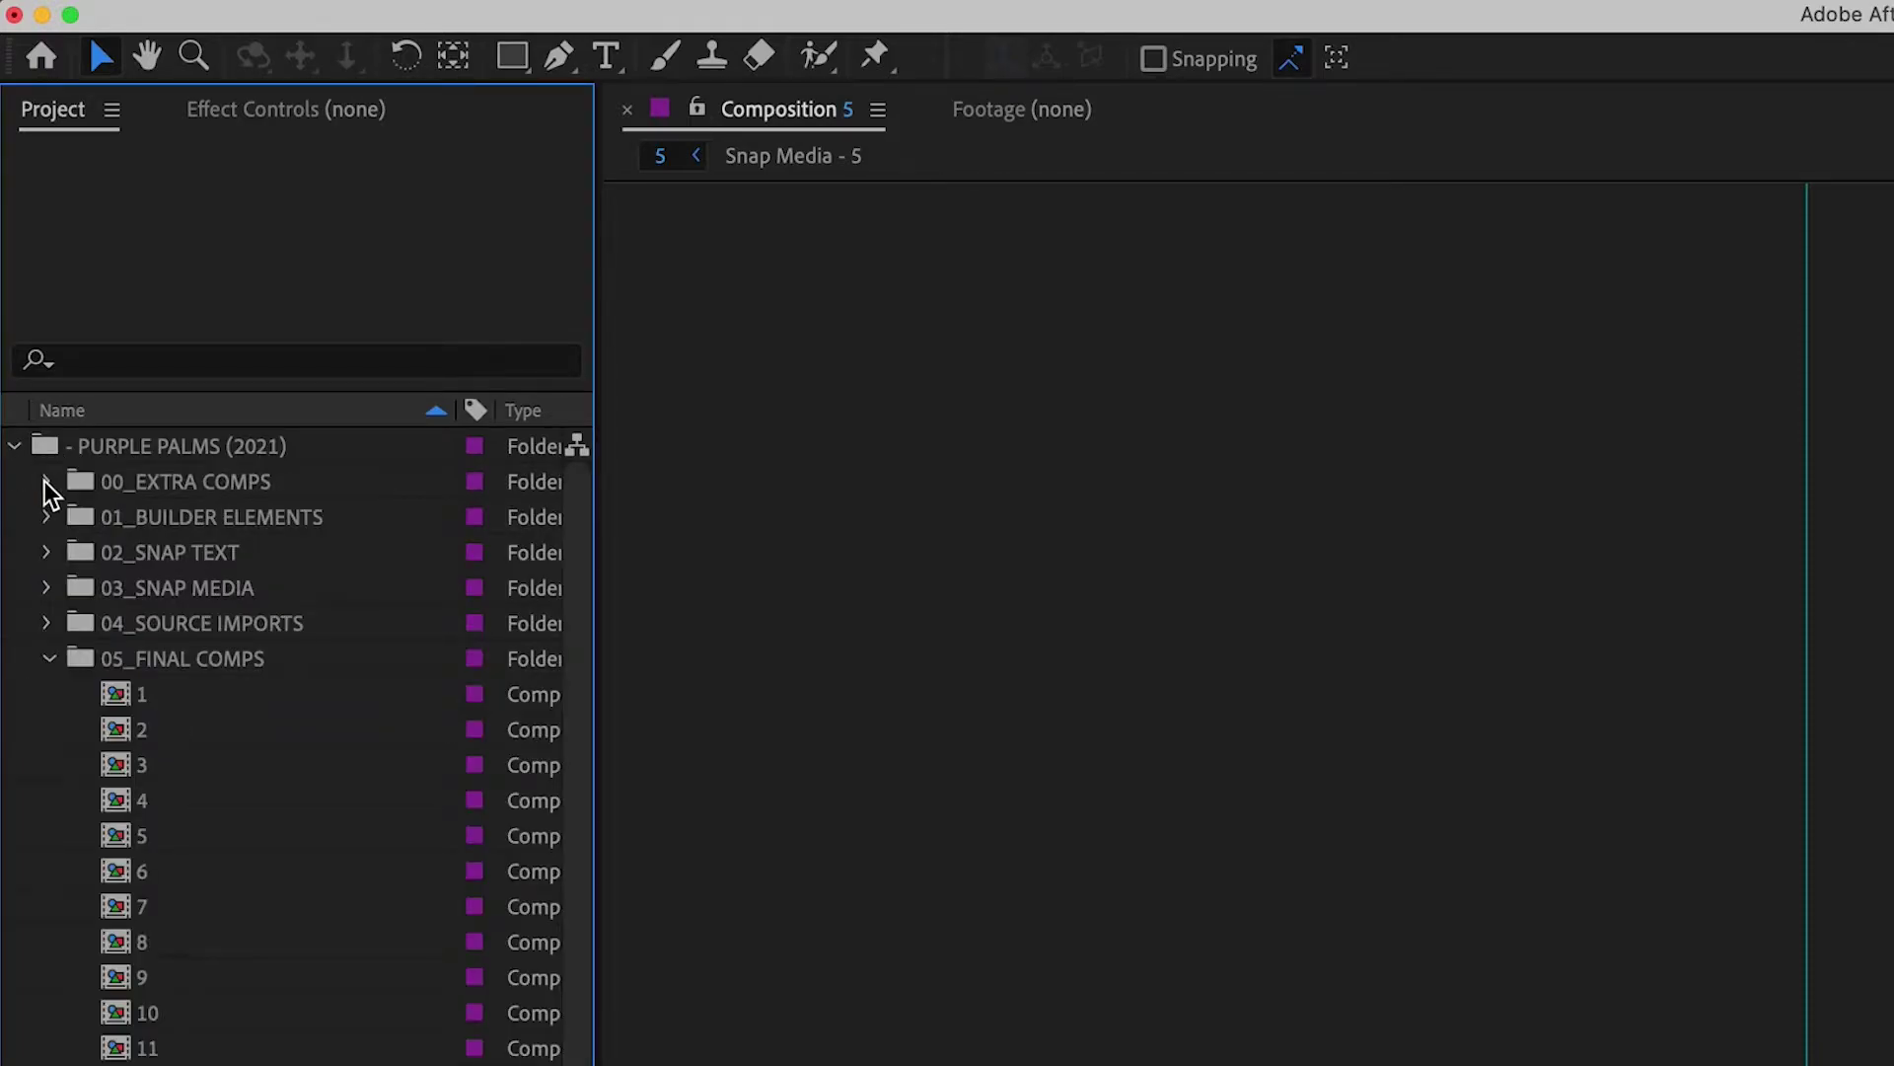
pyautogui.click(45, 481)
pyautogui.click(45, 482)
pyautogui.click(46, 658)
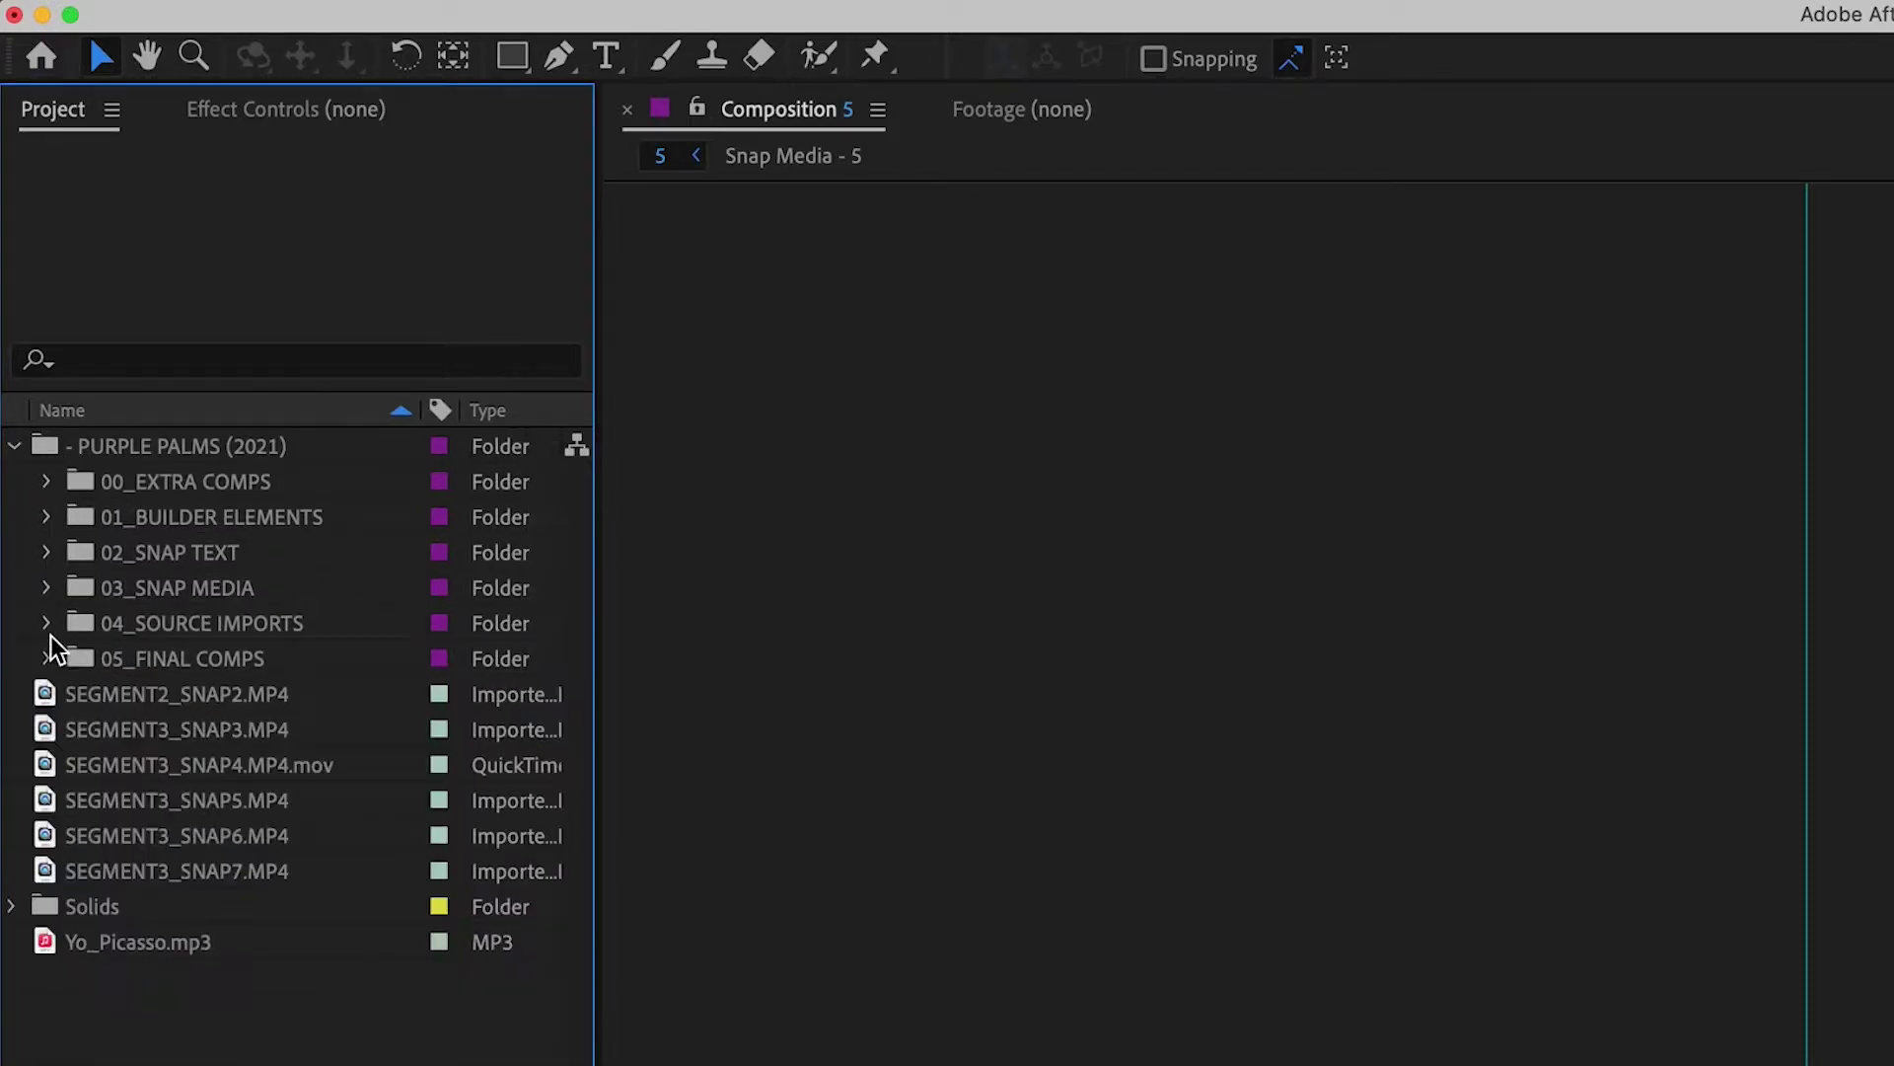
pyautogui.click(47, 516)
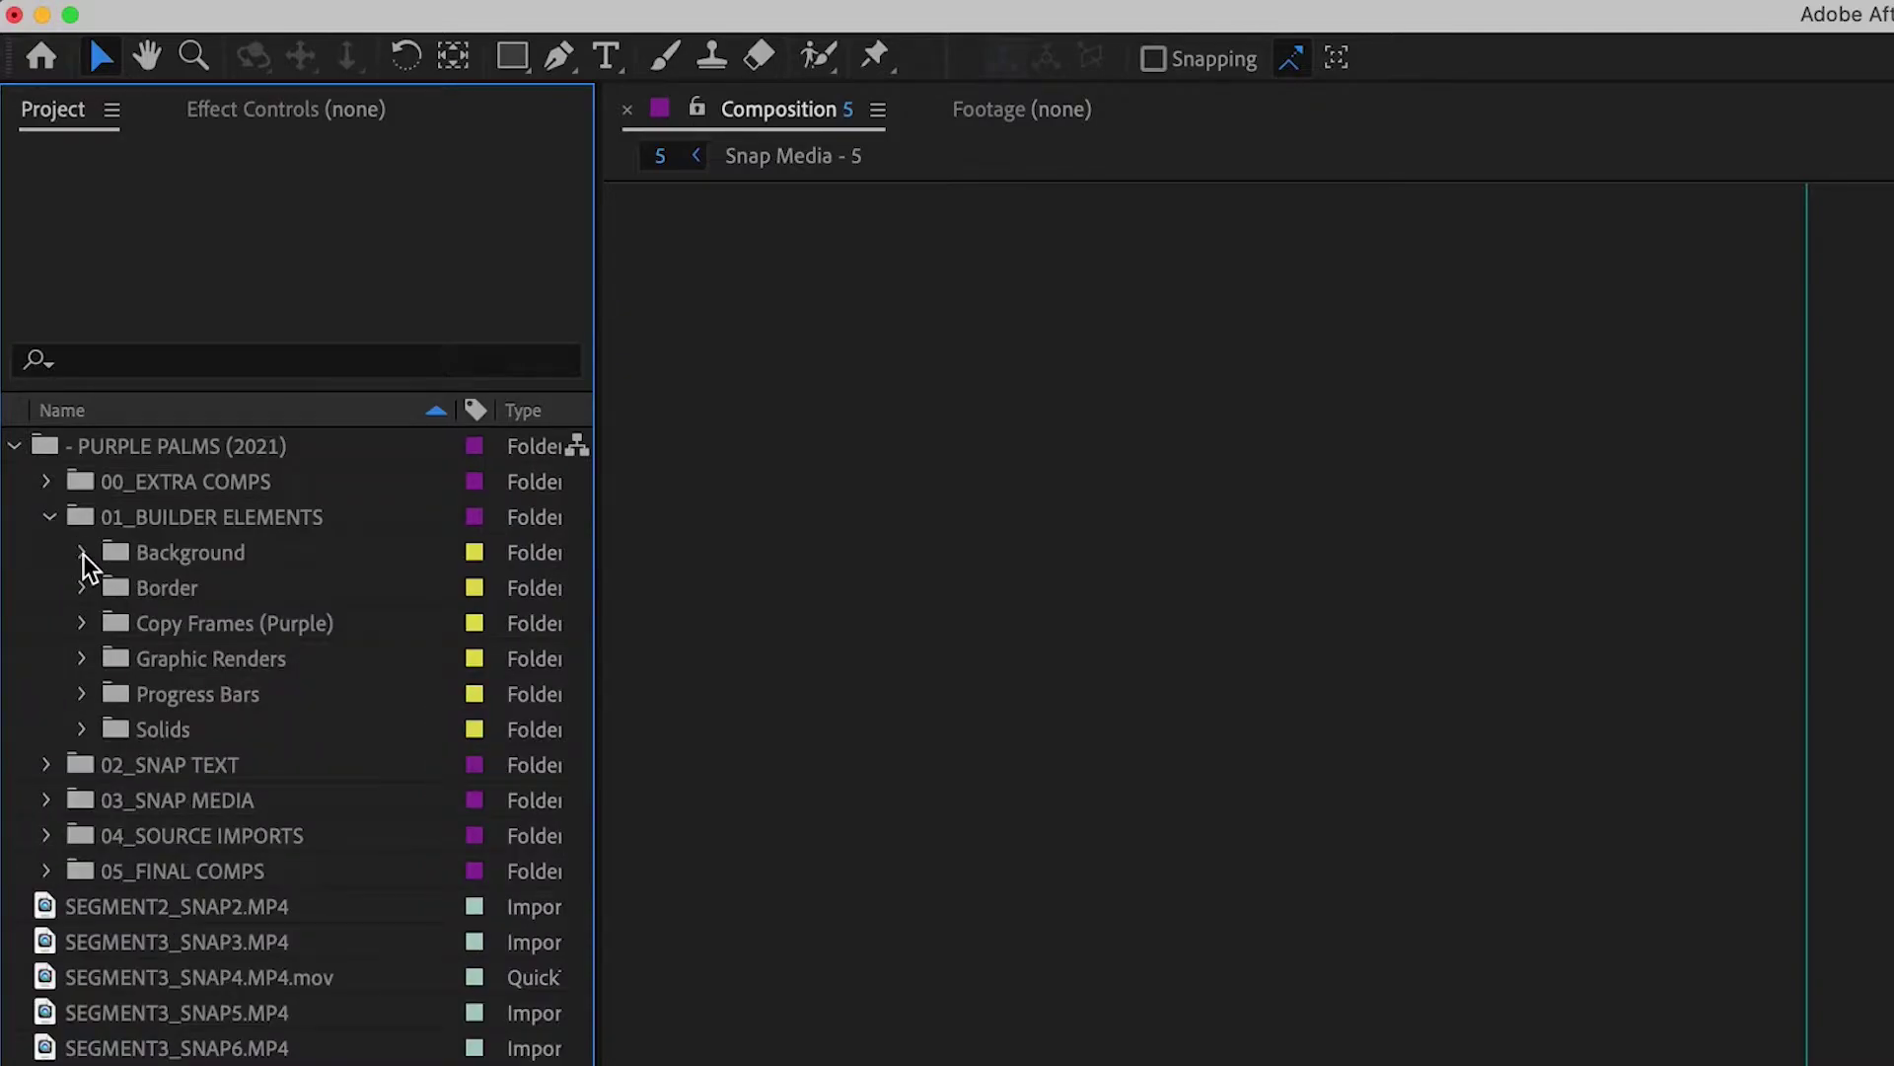
pyautogui.click(82, 553)
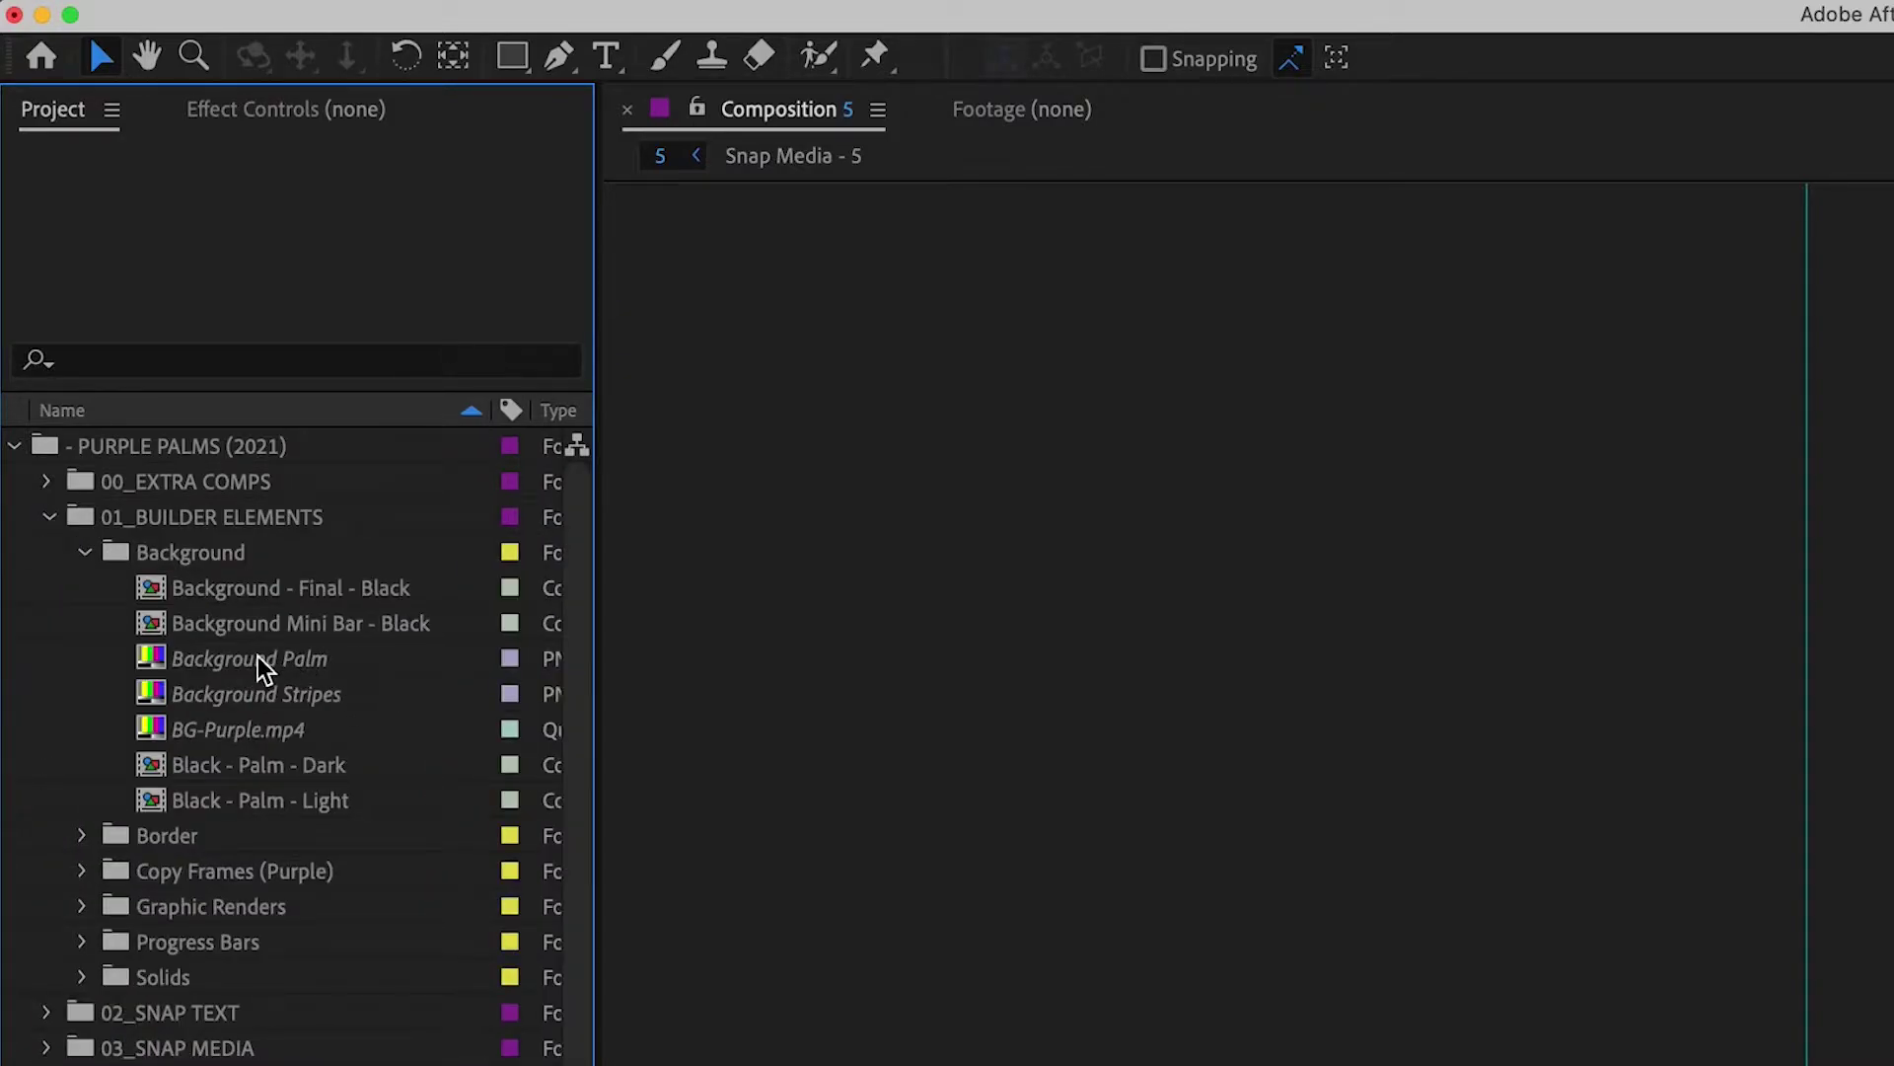
pyautogui.click(154, 675)
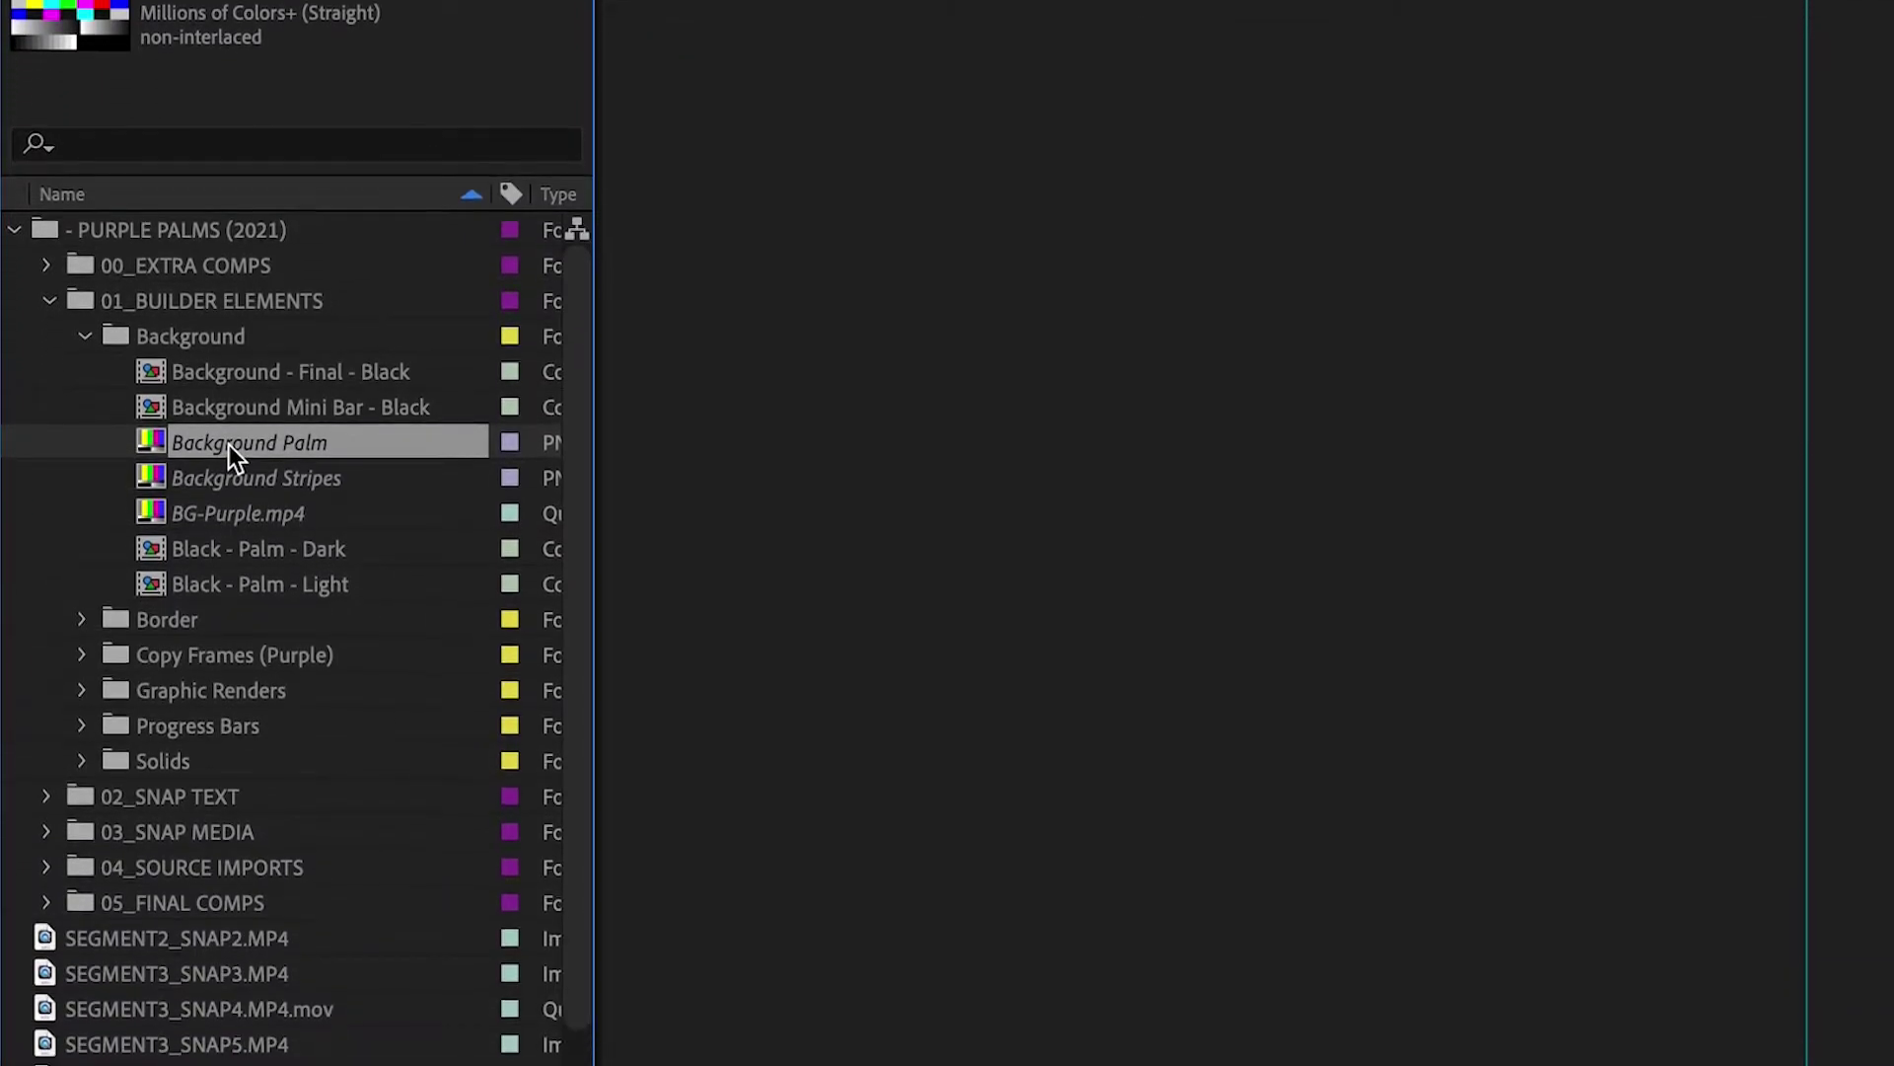
# Choose Replace Footage > File for the Background Palm item.
pyautogui.rightClick(229, 660)
pyautogui.moveTo(350, 765)
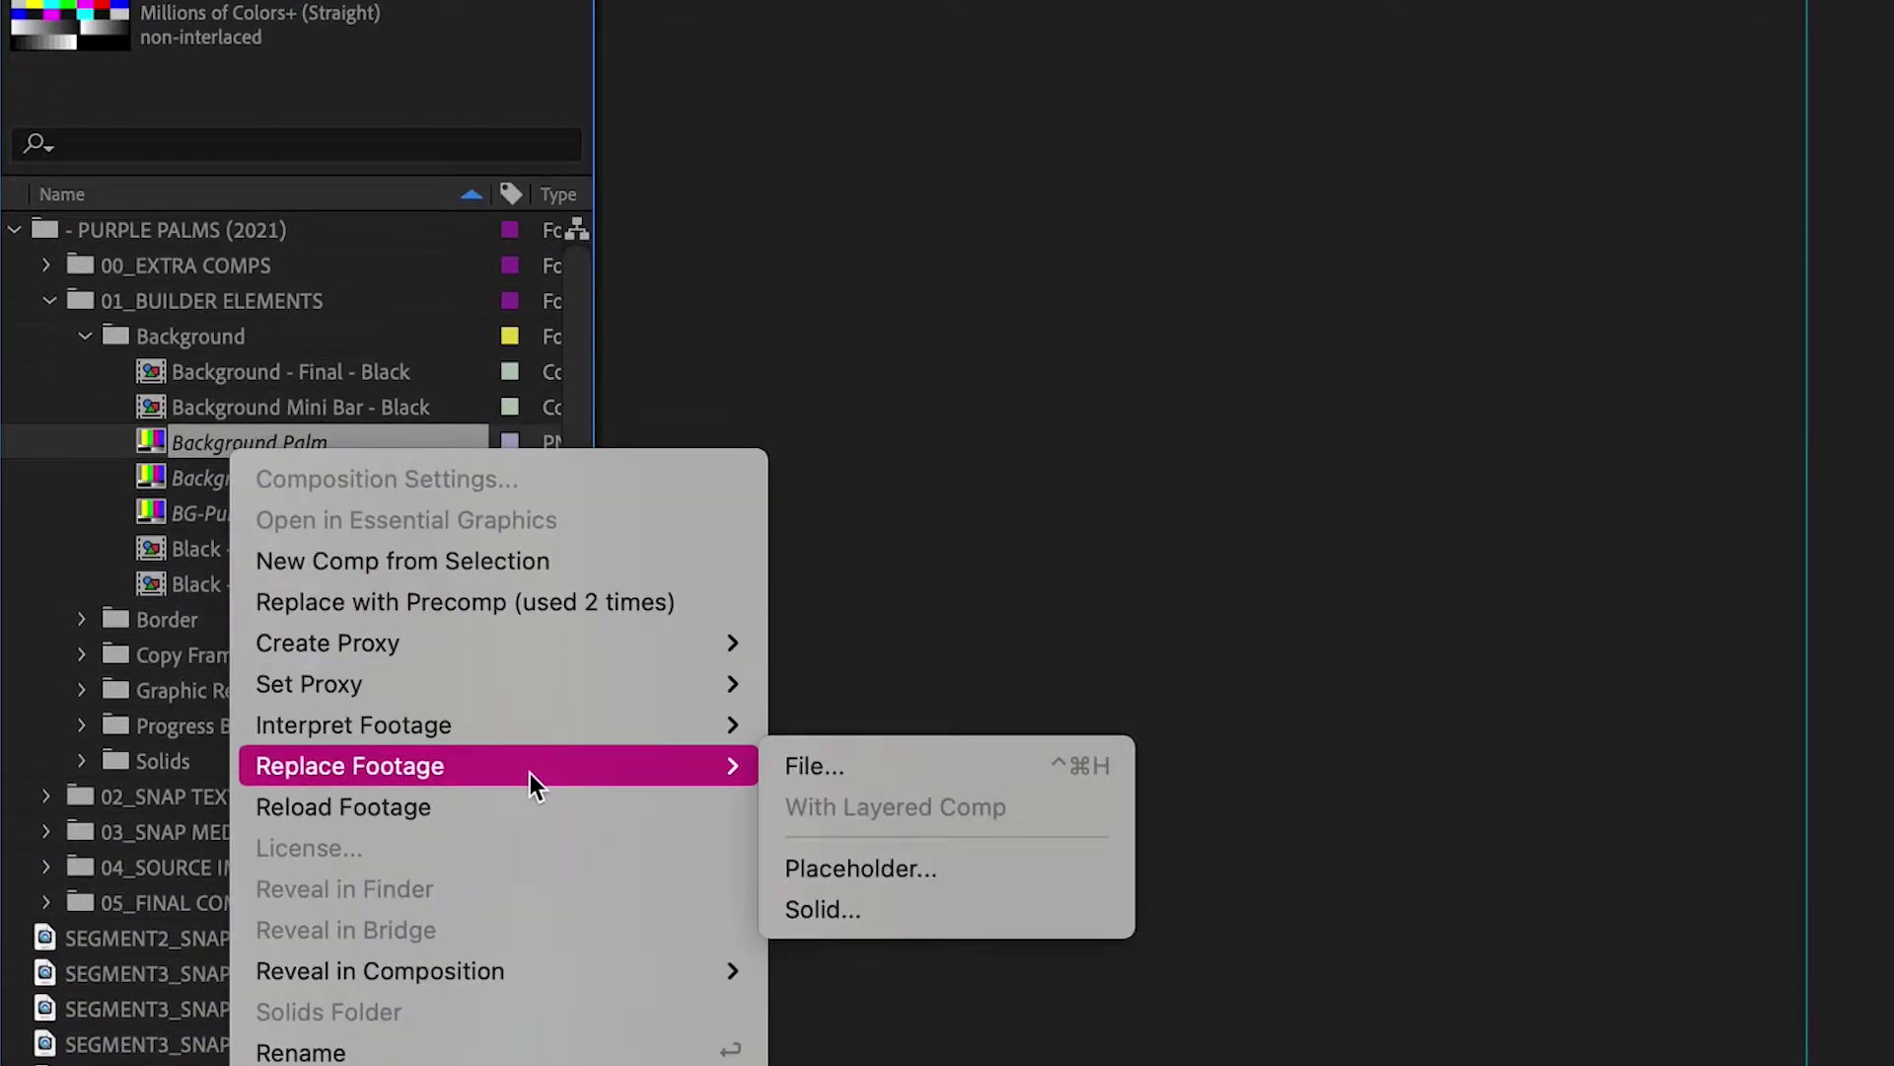
pyautogui.click(1011, 767)
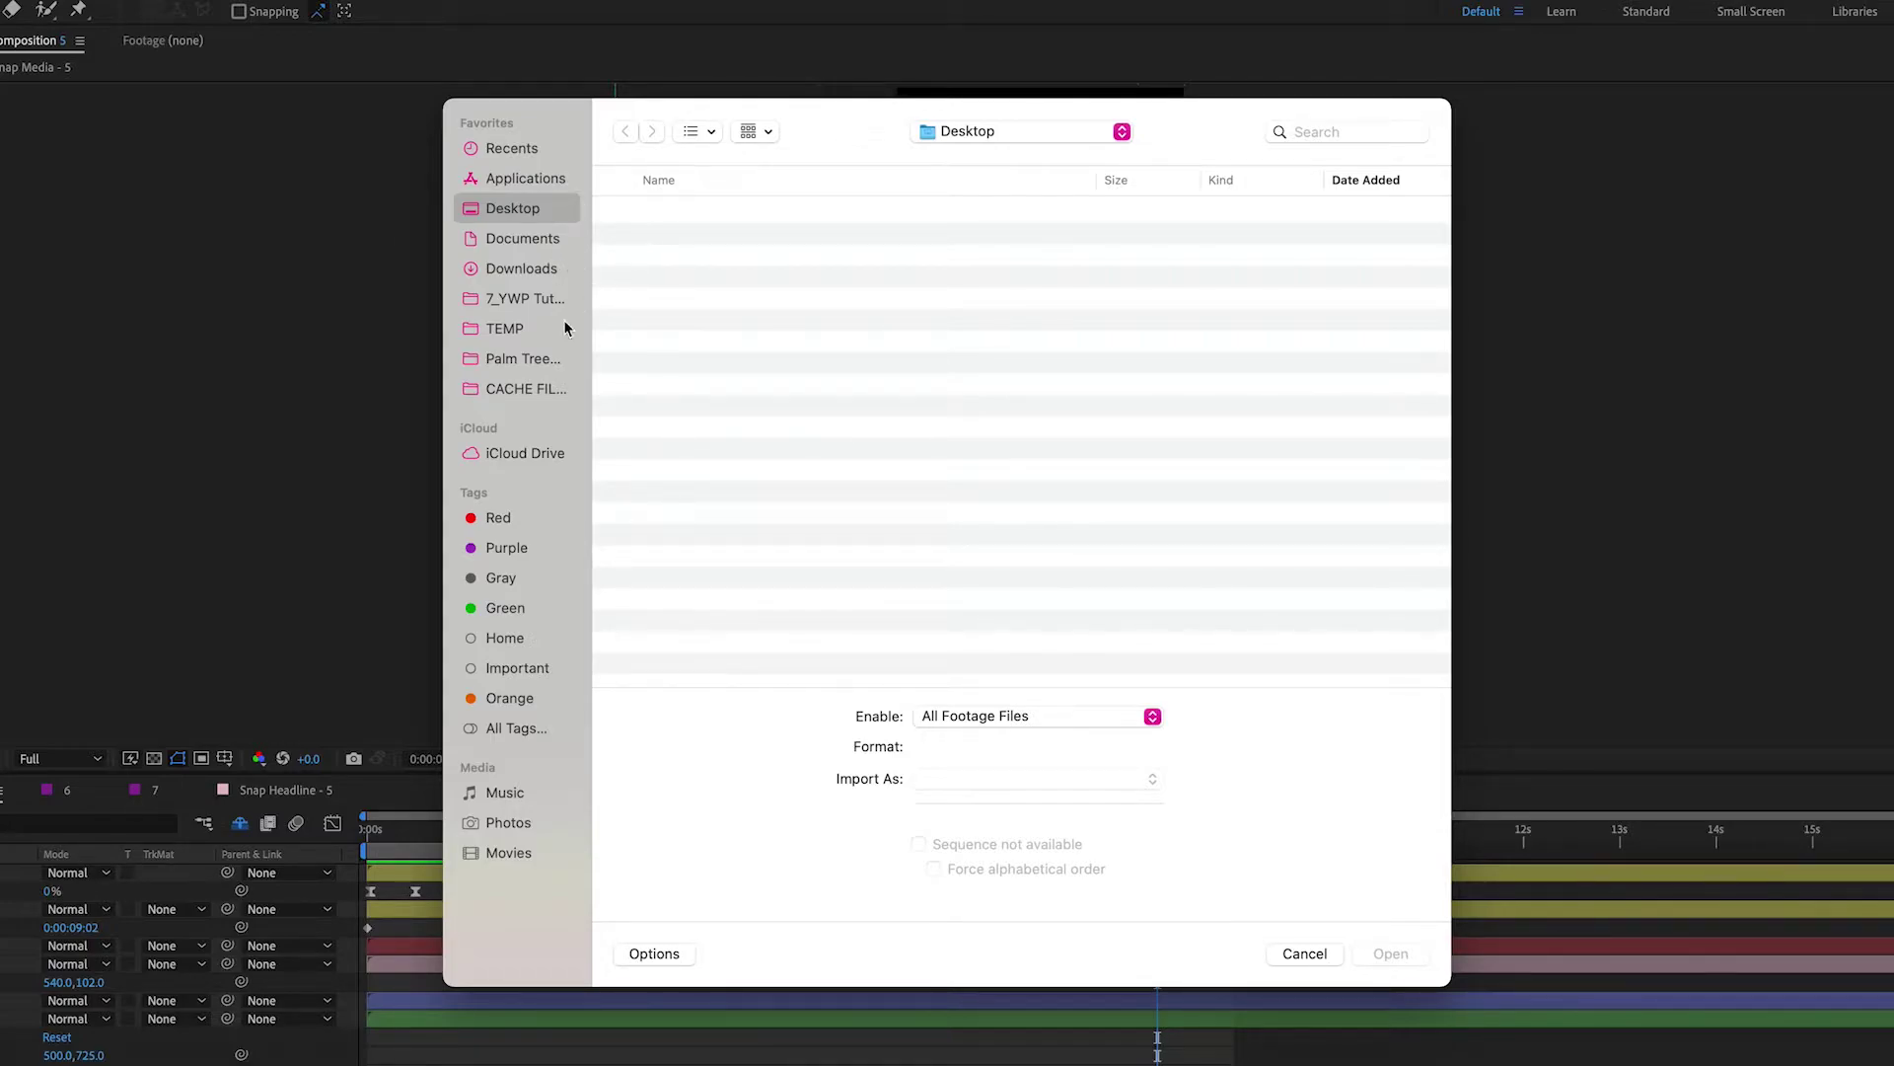
# Relink Background Palm to Background Palm.png in Palm Tree Templates > BG Elements.
pyautogui.click(534, 359)
pyautogui.doubleClick(803, 371)
pyautogui.click(804, 374)
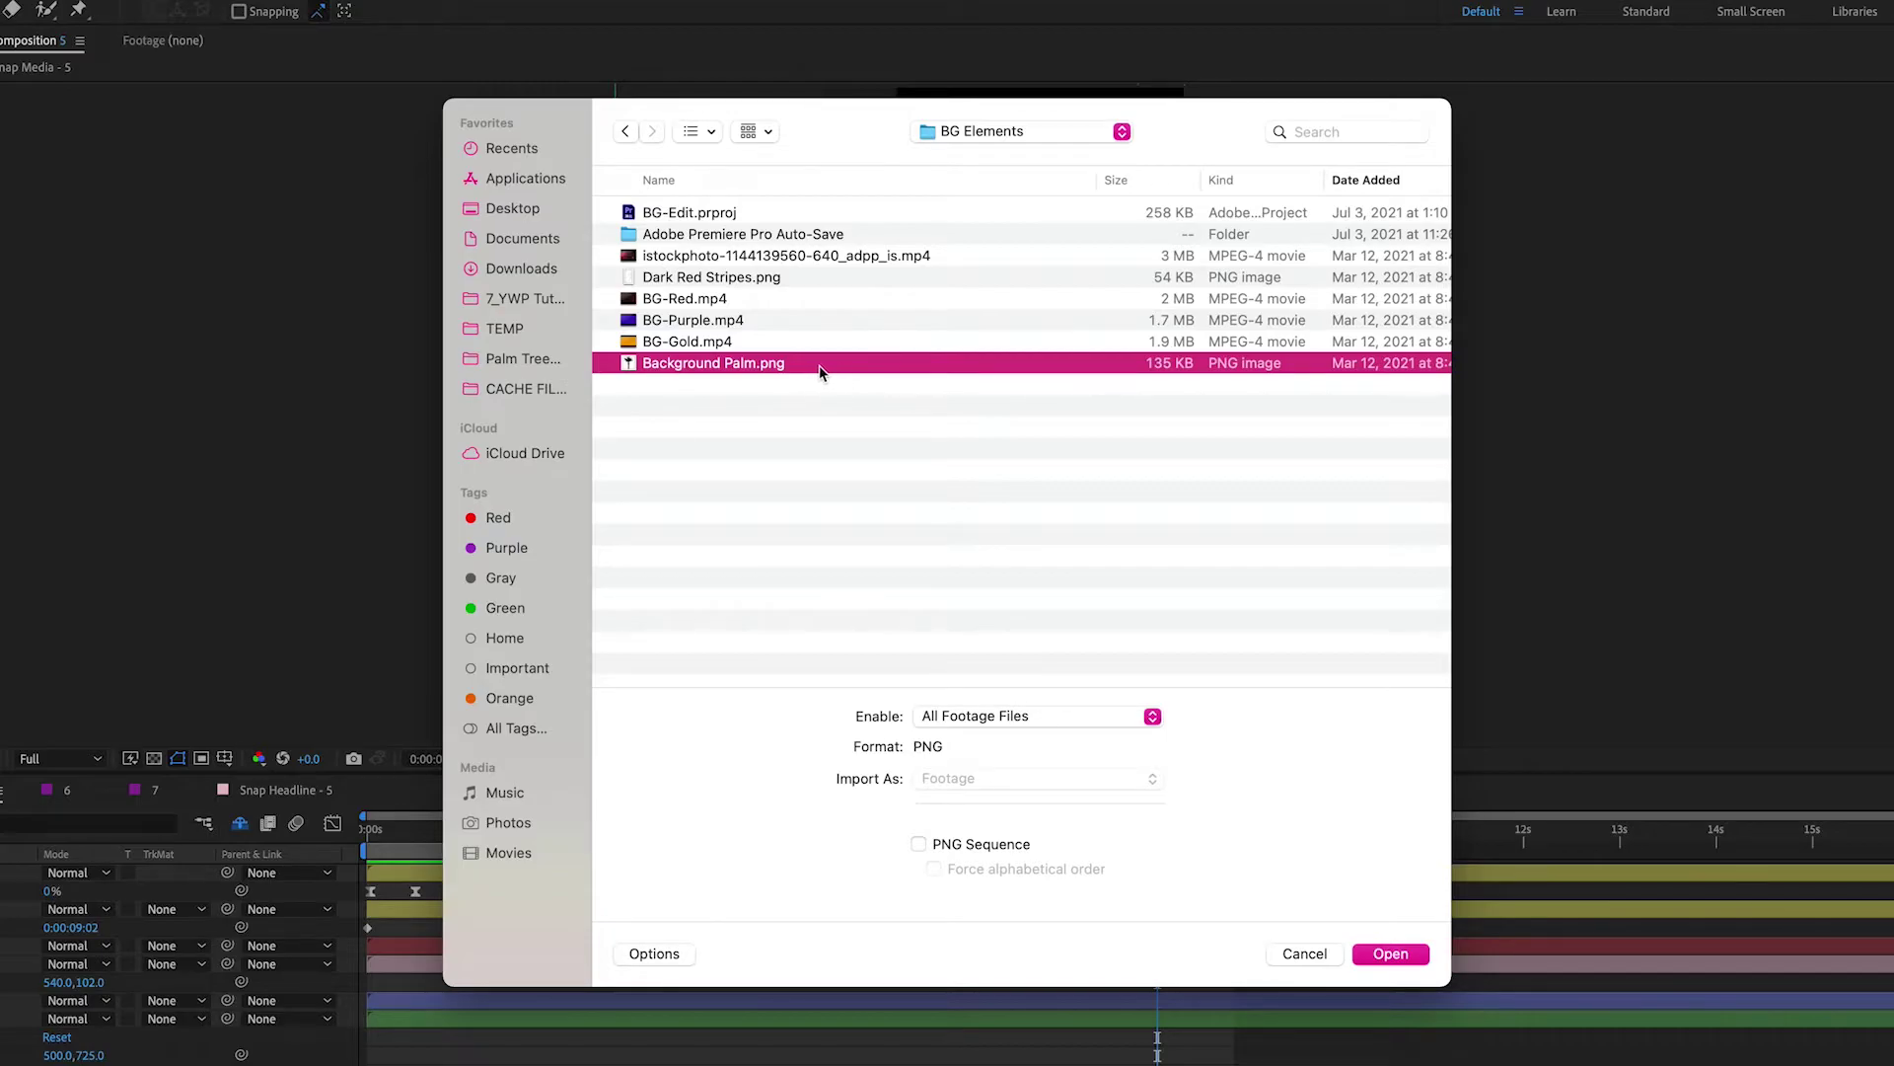
pyautogui.click(1397, 954)
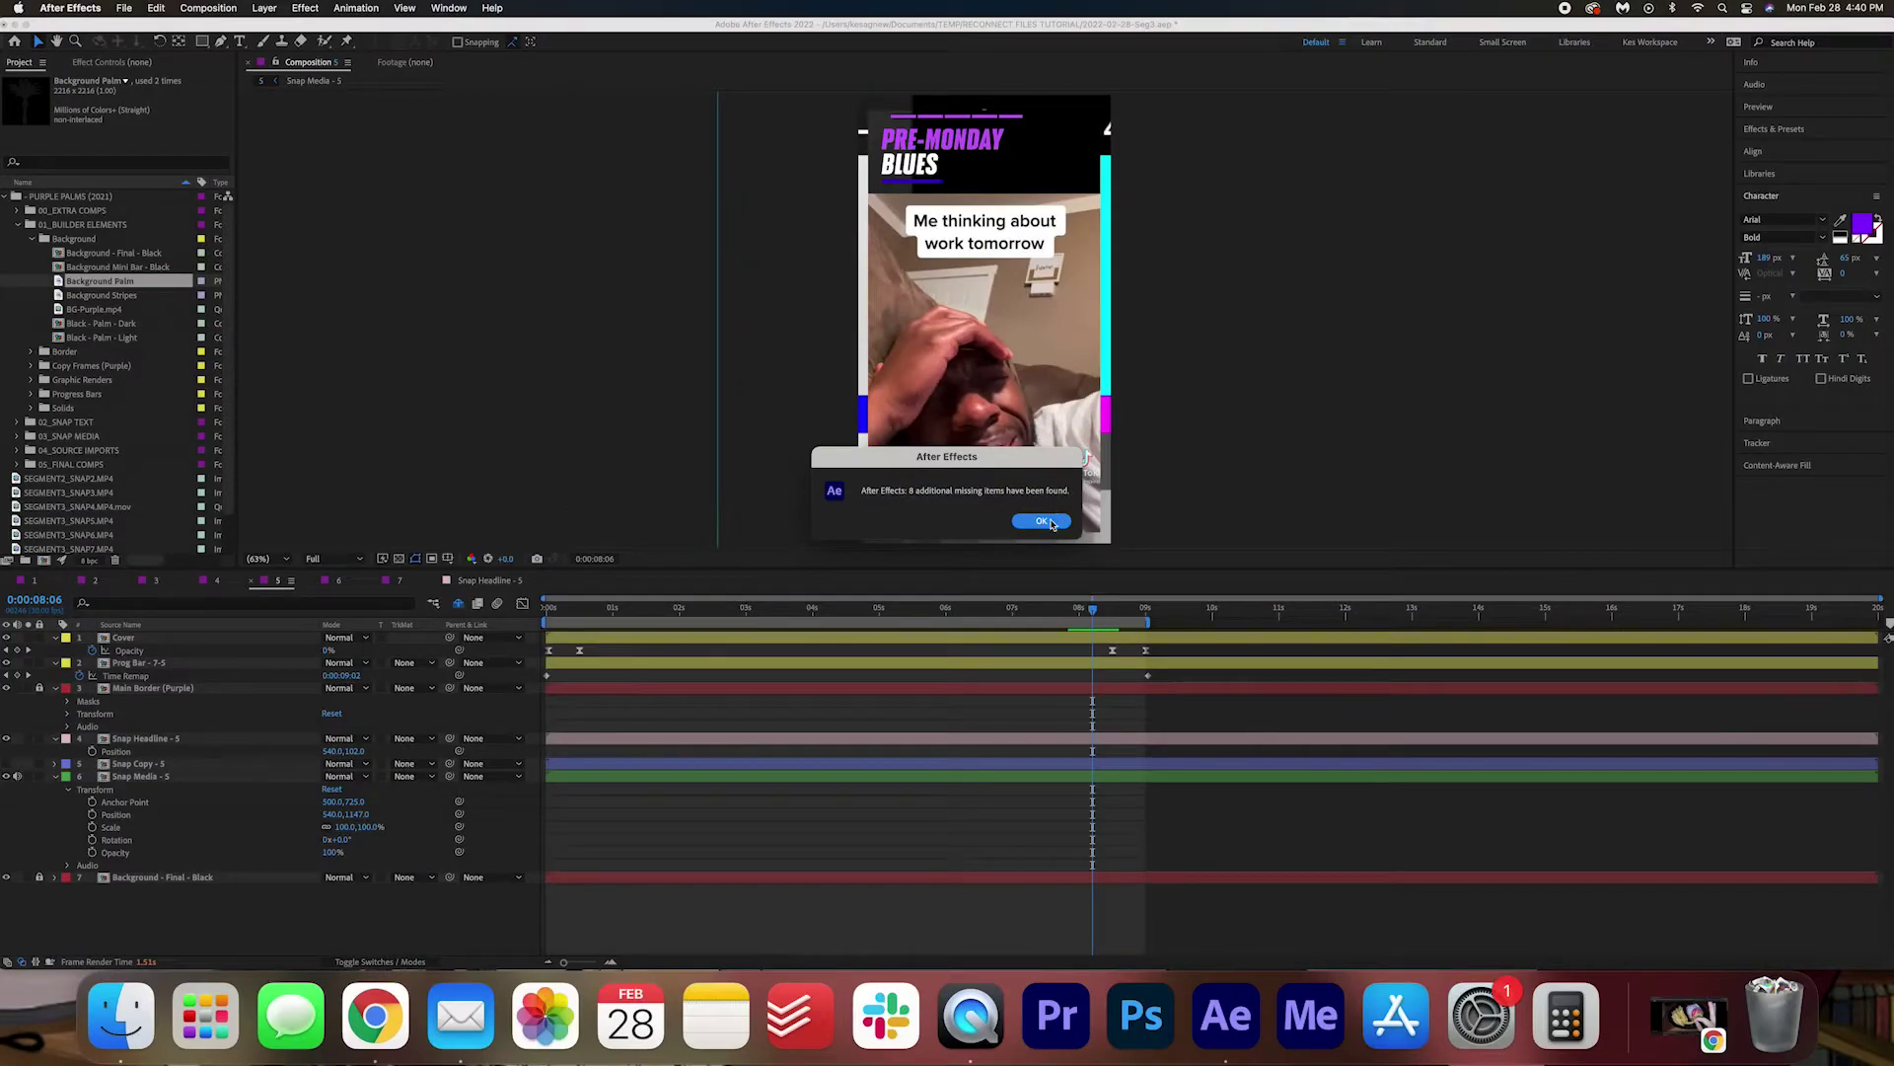
# Dismiss the alert reporting 8 additional missing items found.
pyautogui.click(1050, 523)
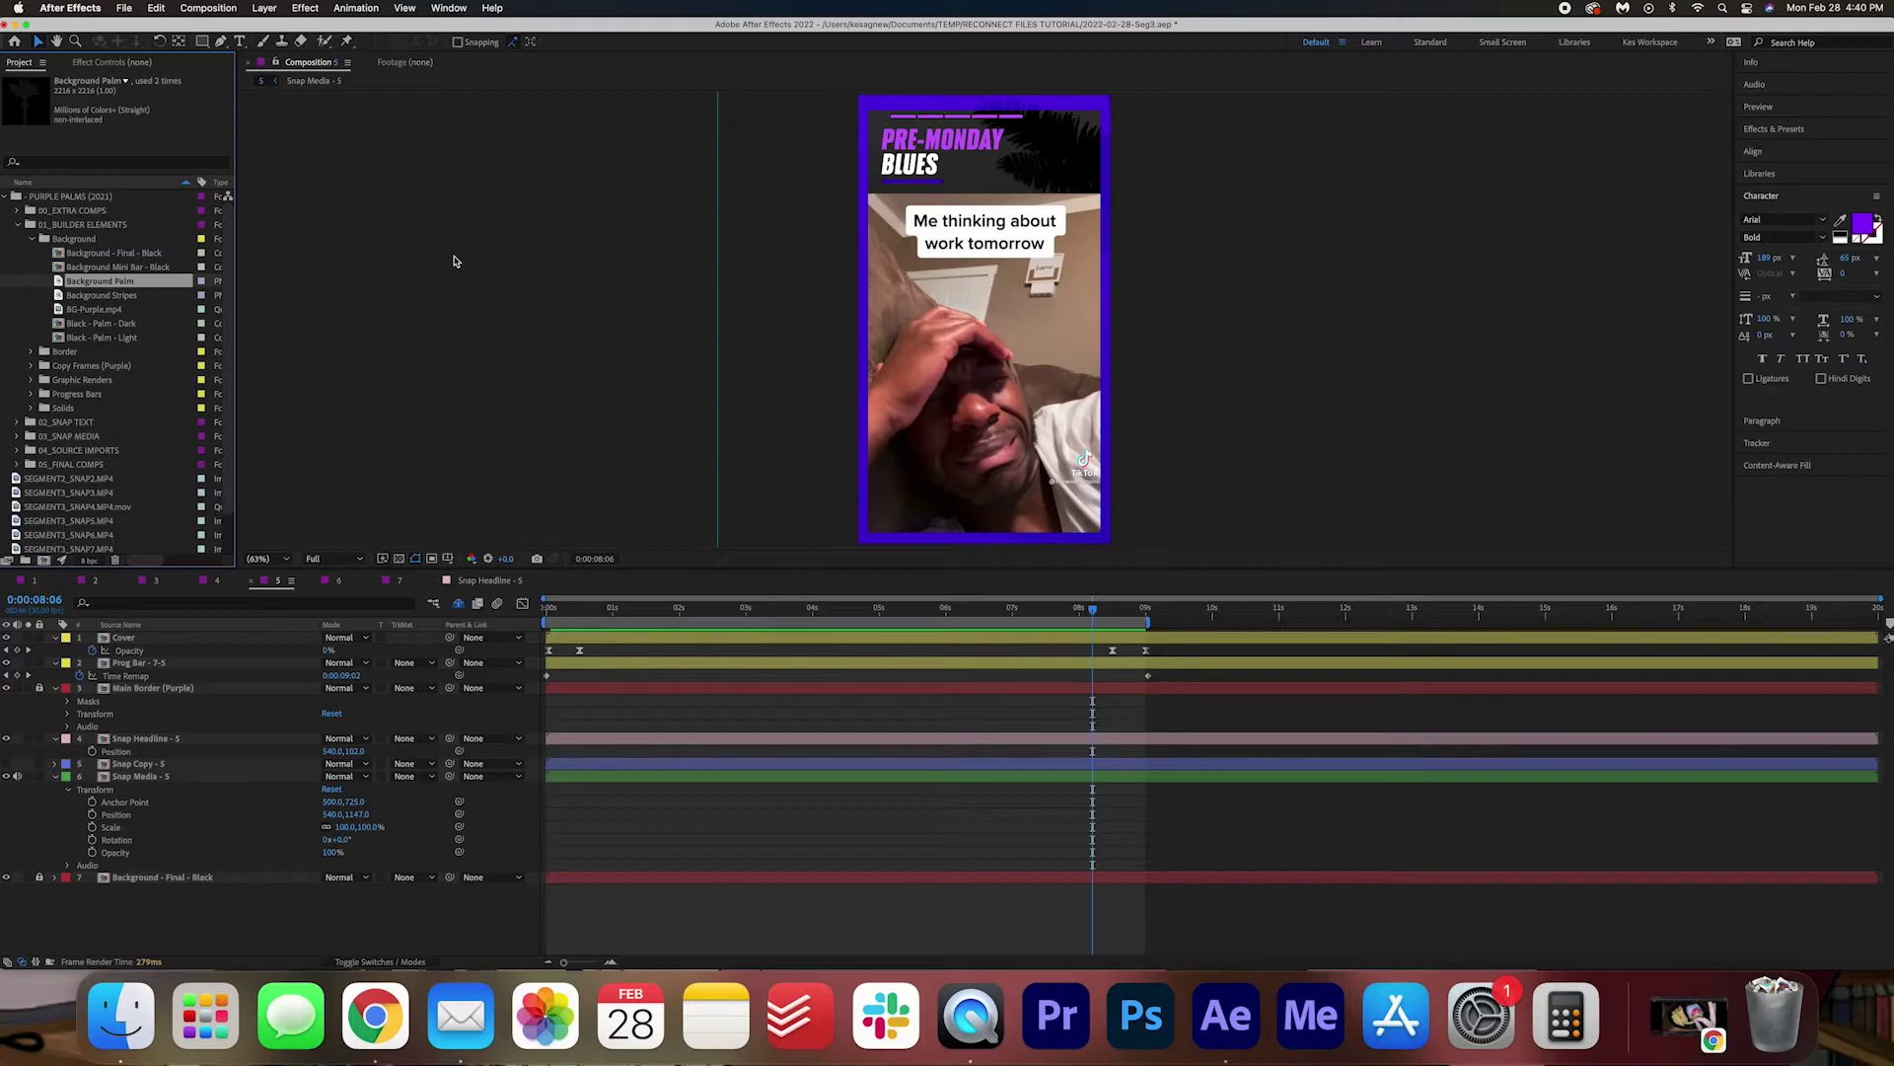
# Search This Mac in Finder for 'background palm' and select the BG Elements result.
pyautogui.click(122, 1015)
pyautogui.click(1492, 60)
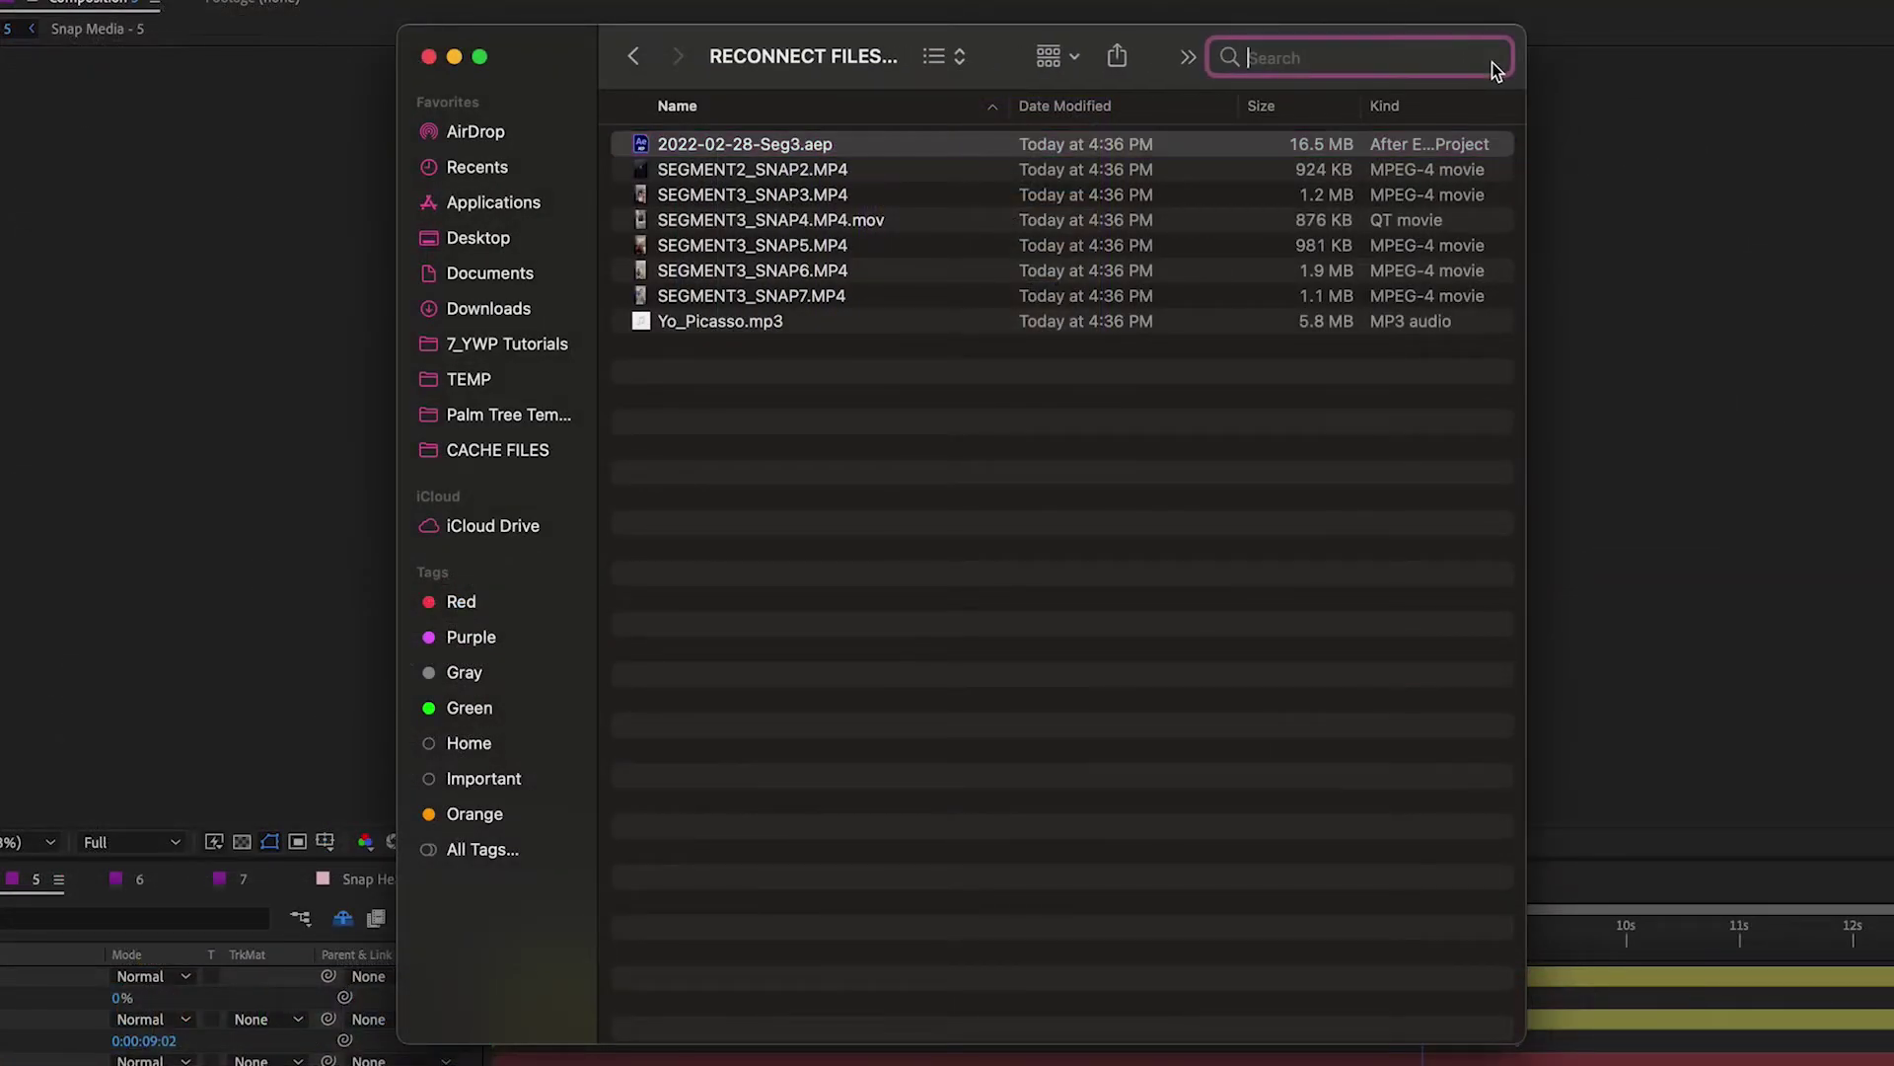
pyautogui.write('backg')
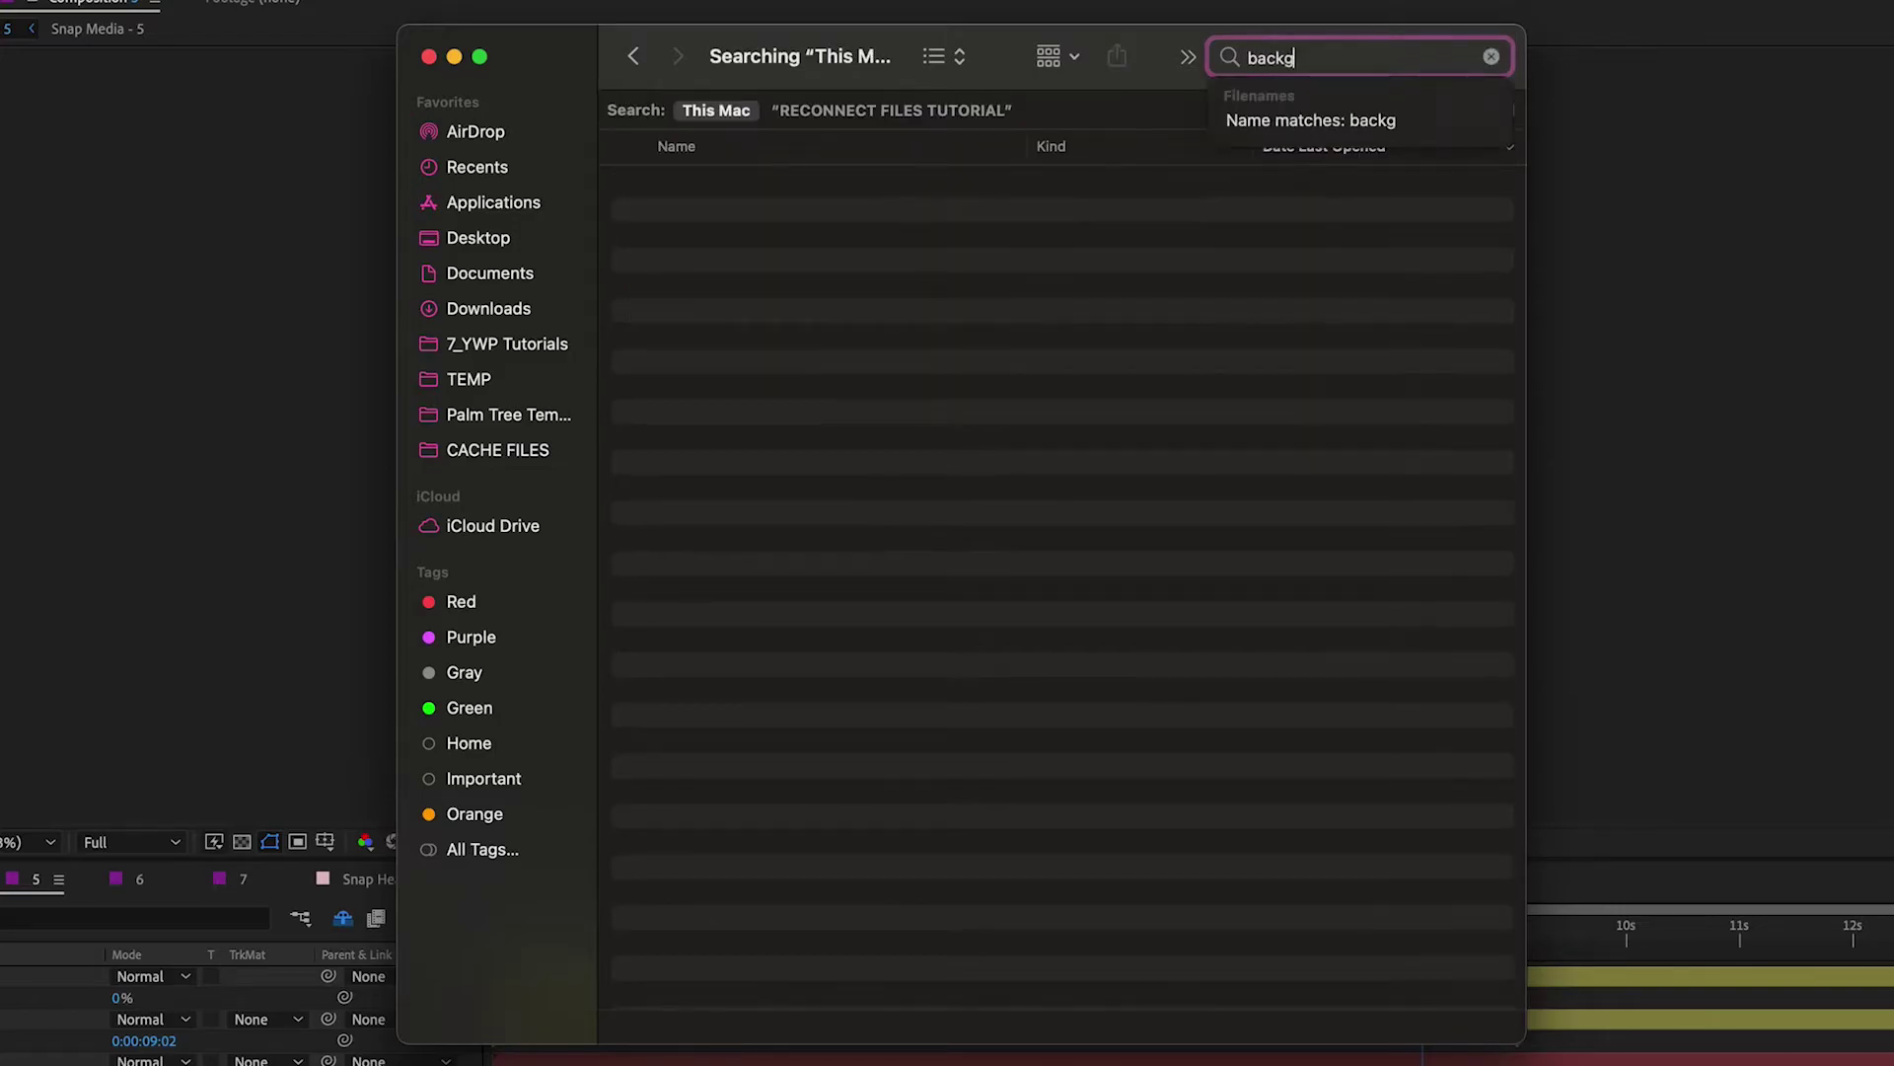
pyautogui.write('round palm')
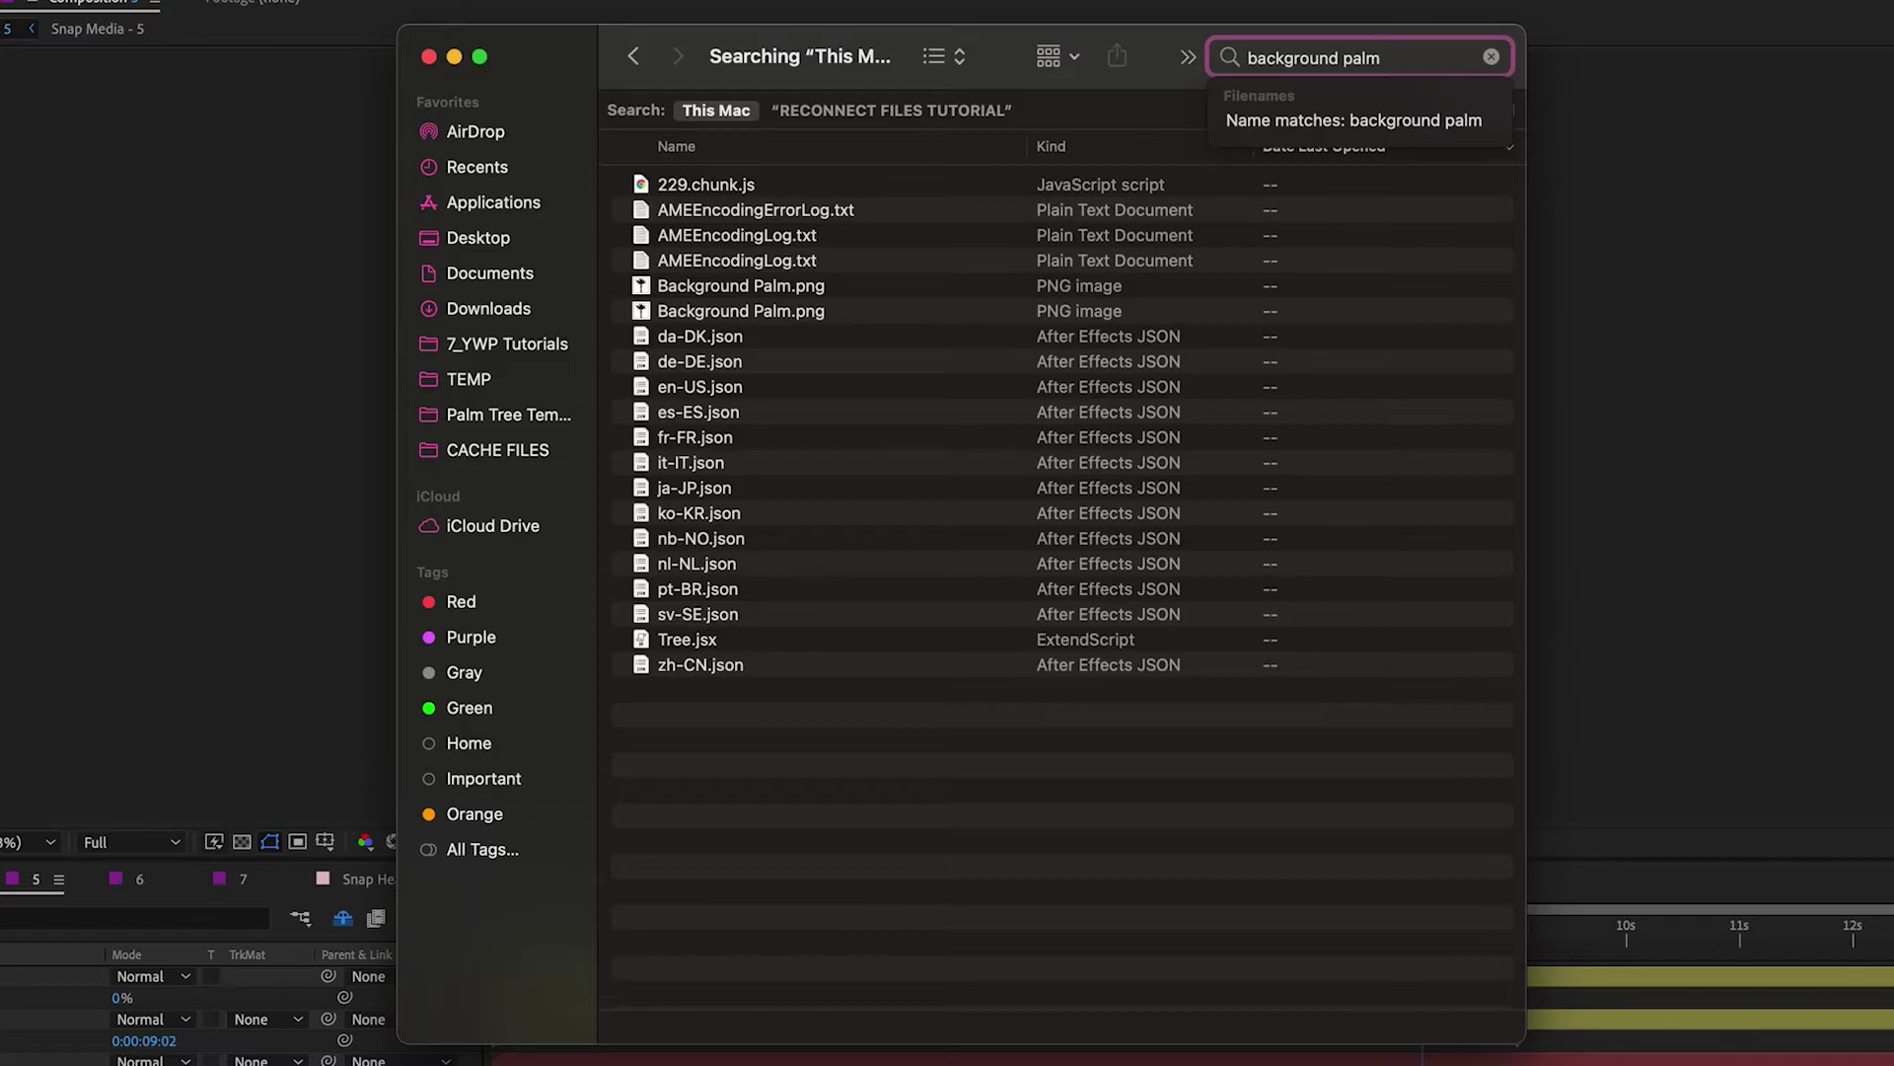
pyautogui.click(712, 296)
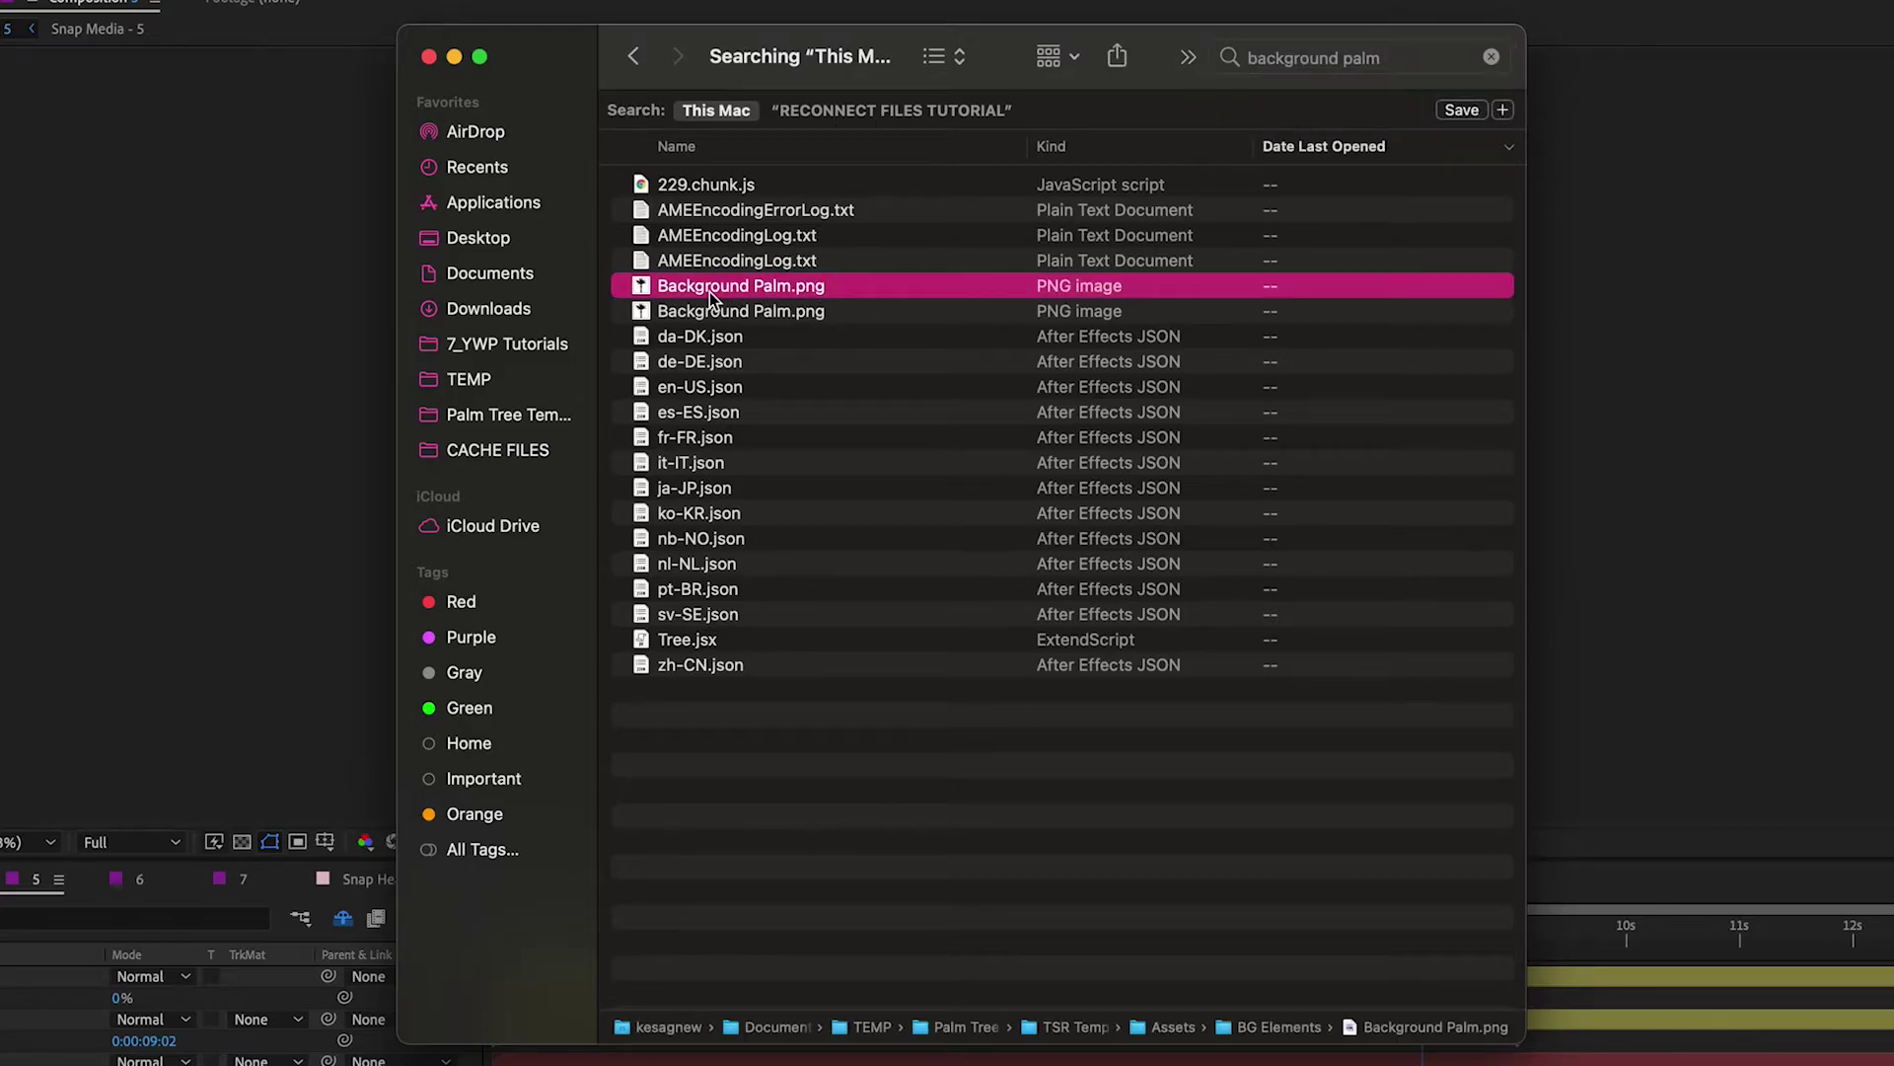